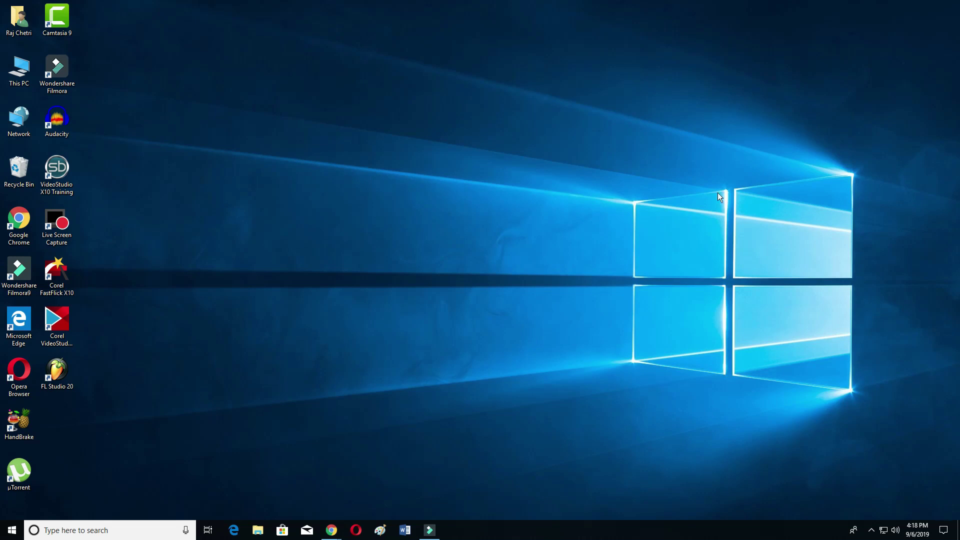
# - Search 'devi' to open Device Manager, then close it again
pyautogui.click(84, 523)
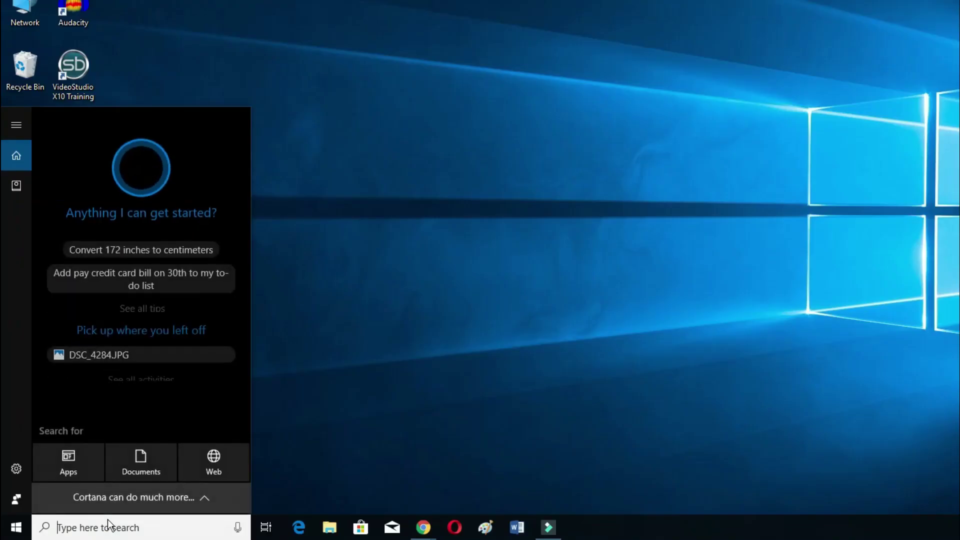
pyautogui.write('devi')
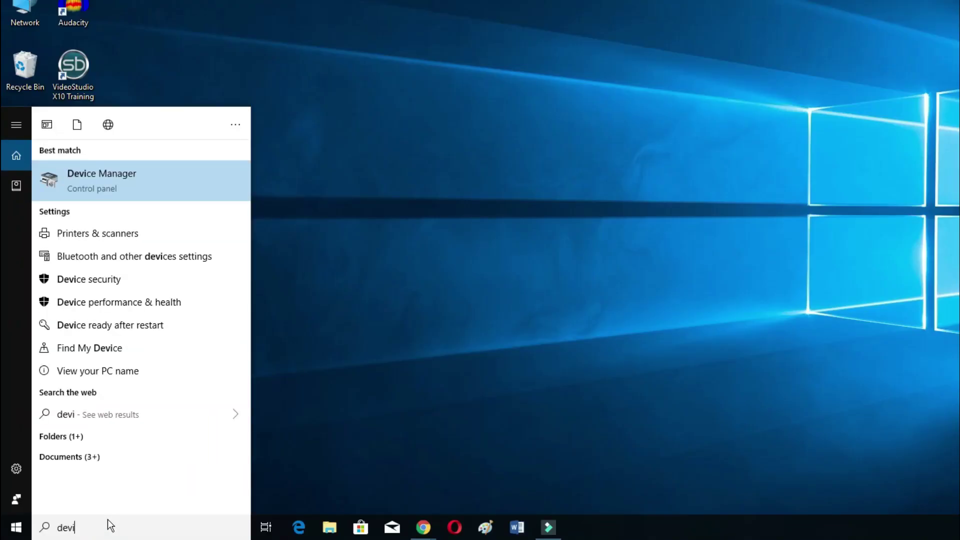
pyautogui.press('Return')
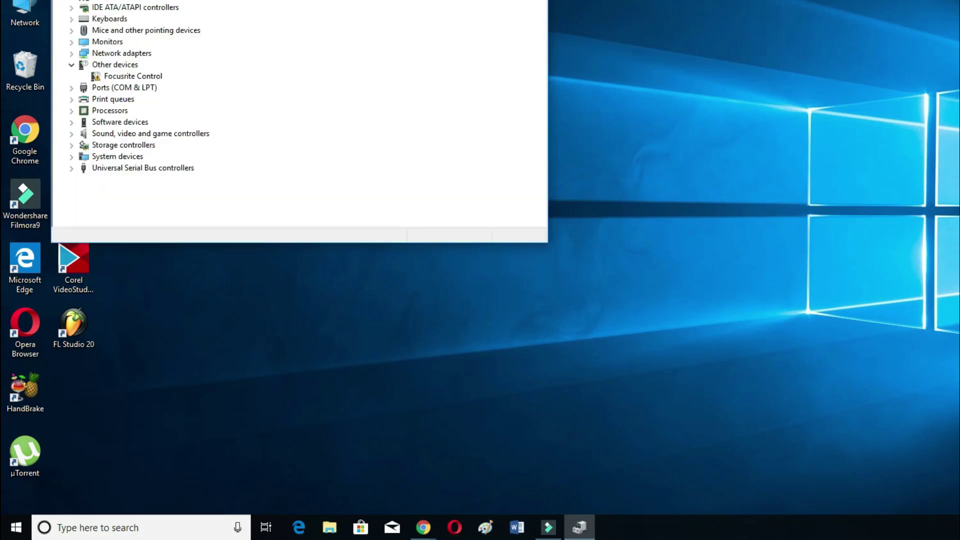
pyautogui.hotkey('alt', 'F4')
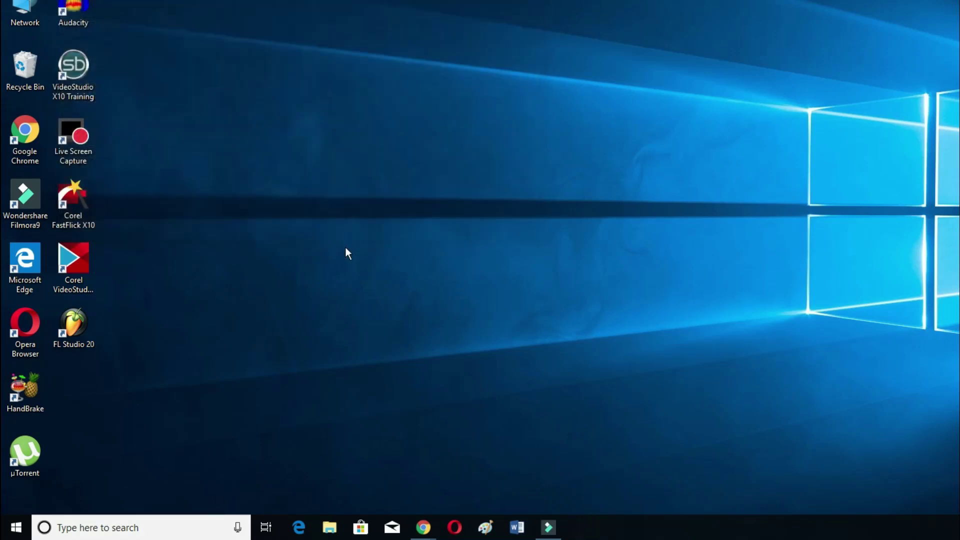
# - Search 'con' to open Control Panel, then close it
pyautogui.click(115, 529)
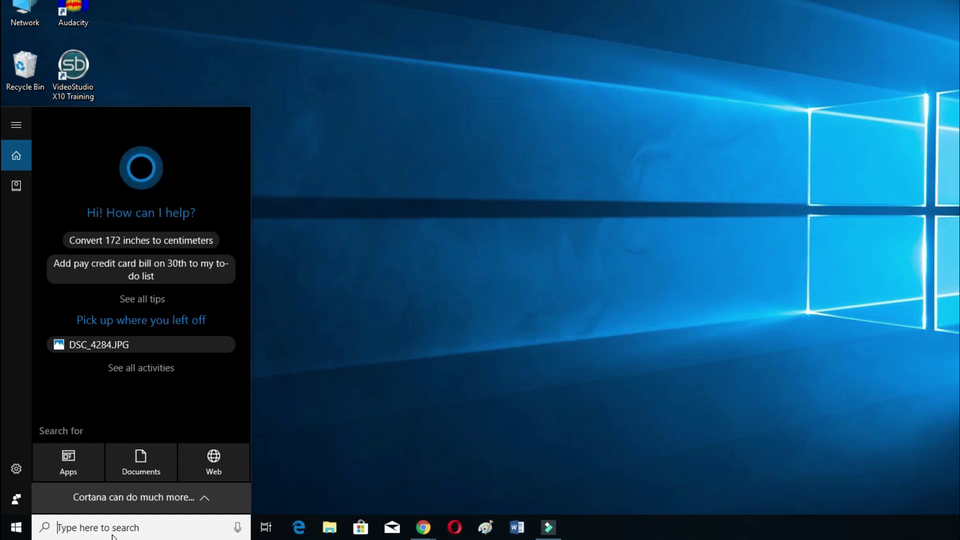
pyautogui.write('con')
pyautogui.press('Return')
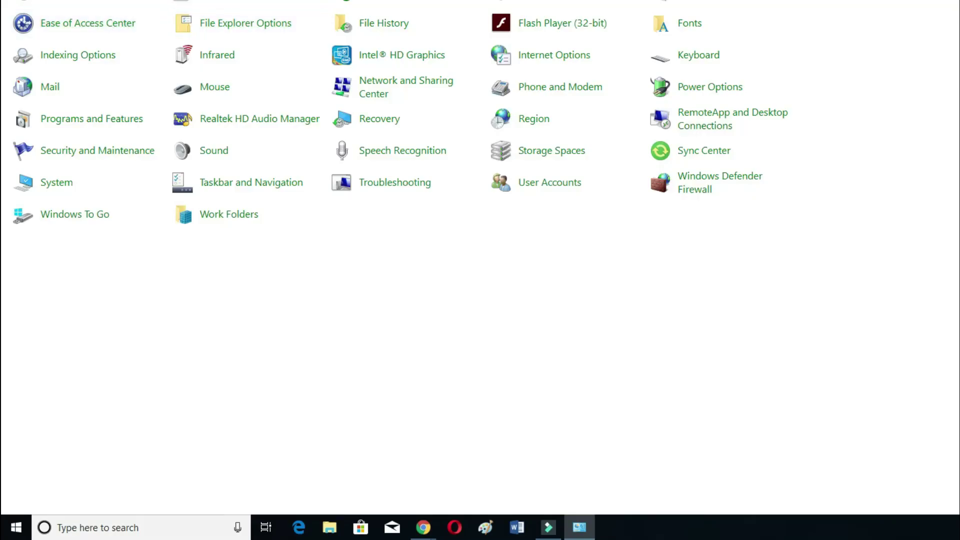
pyautogui.click(541, 3)
pyautogui.hotkey('alt', 'F4')
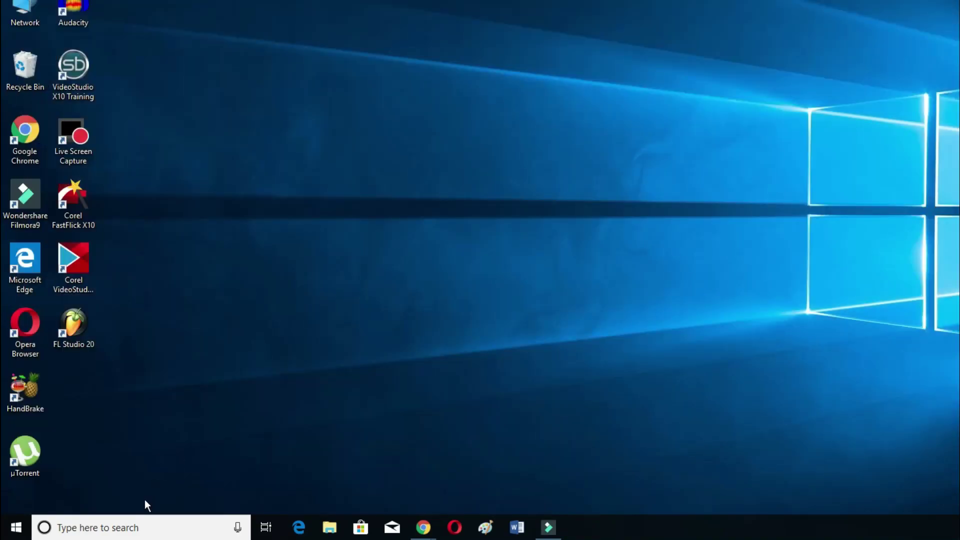
# - Reopen Device Manager from the Win+X power-user menu
pyautogui.click(121, 532)
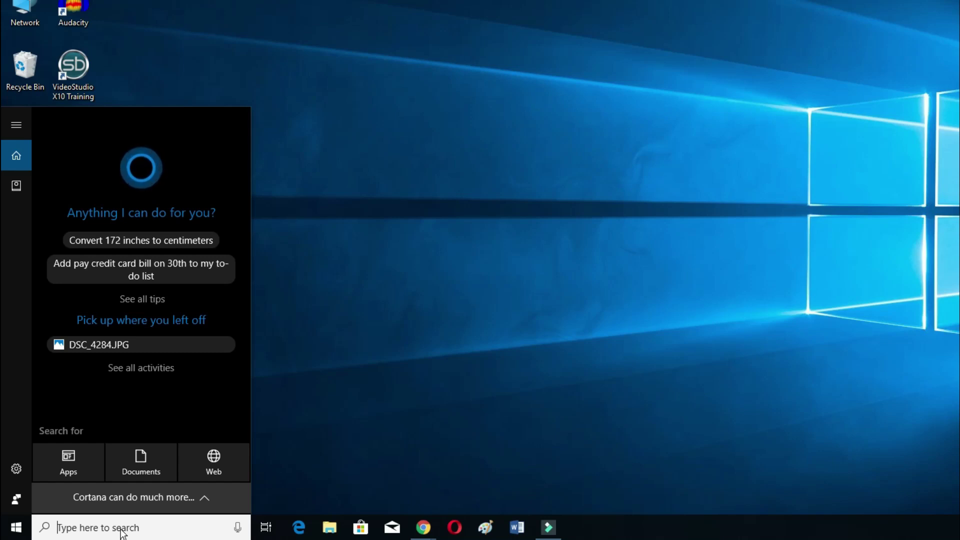
pyautogui.press('super+x')
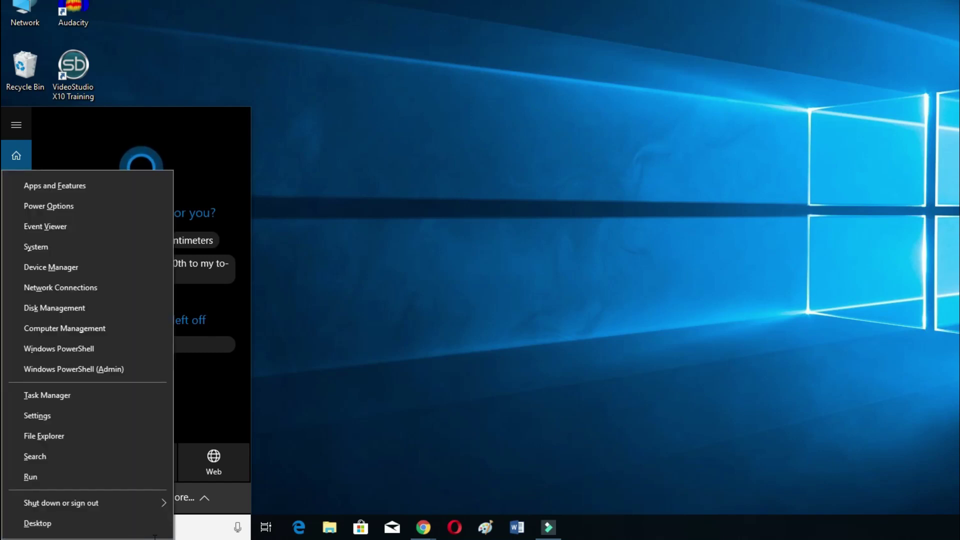
pyautogui.click(55, 268)
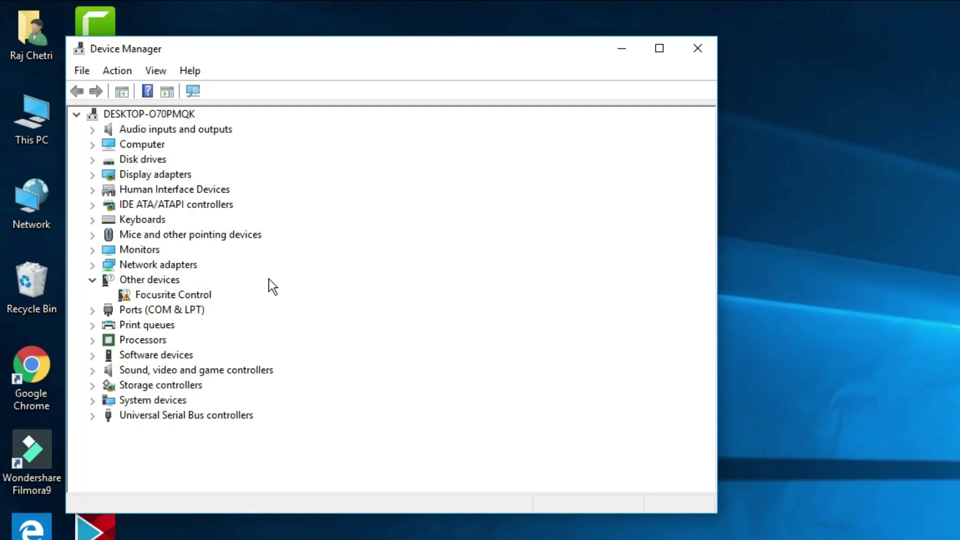
# - Under Network adapters, disable the 802.11n USB Wireless LAN Card and confirm with Yes
pyautogui.click(92, 265)
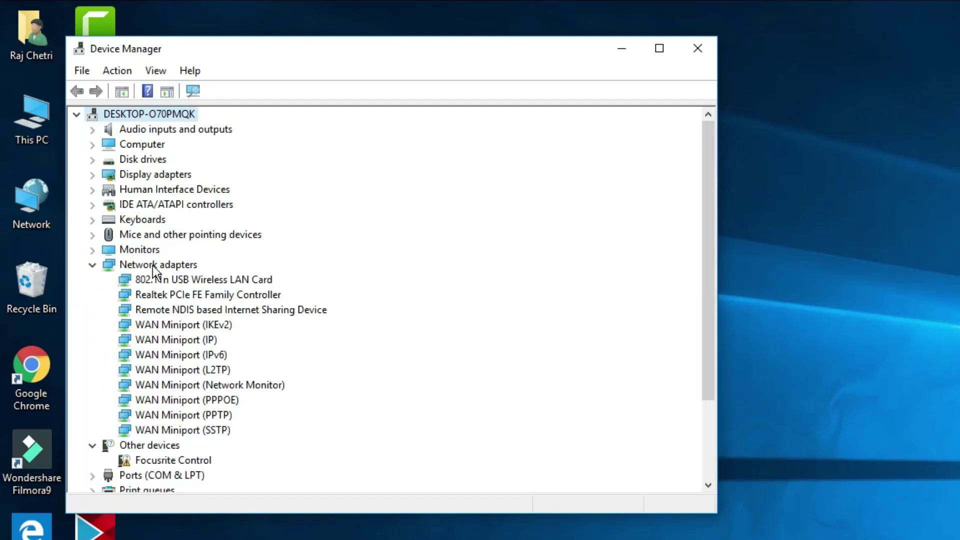
pyautogui.click(202, 283)
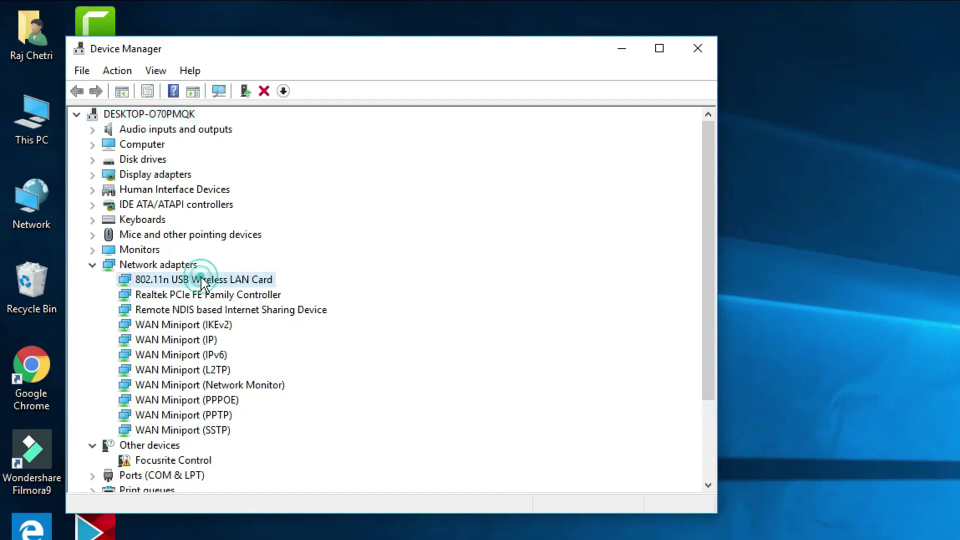
pyautogui.rightClick(239, 280)
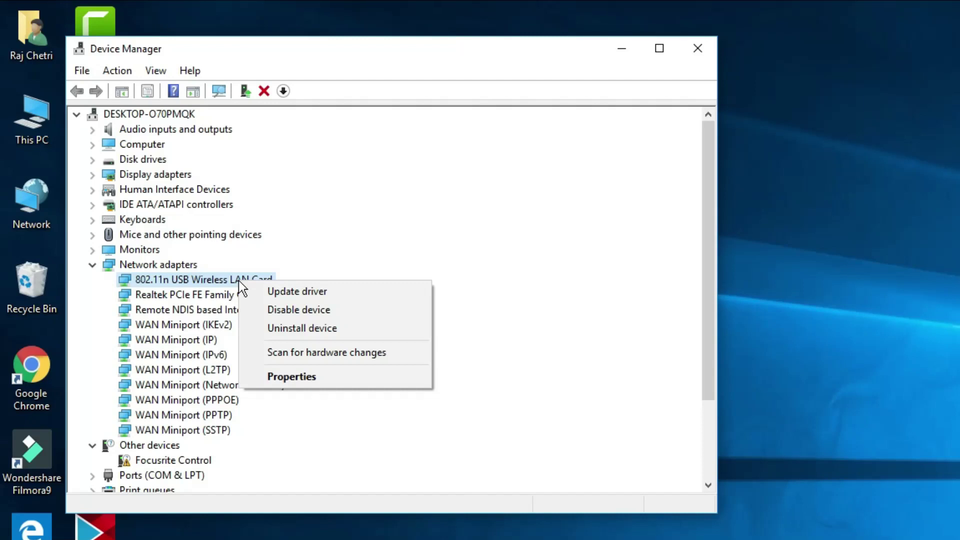
pyautogui.click(315, 308)
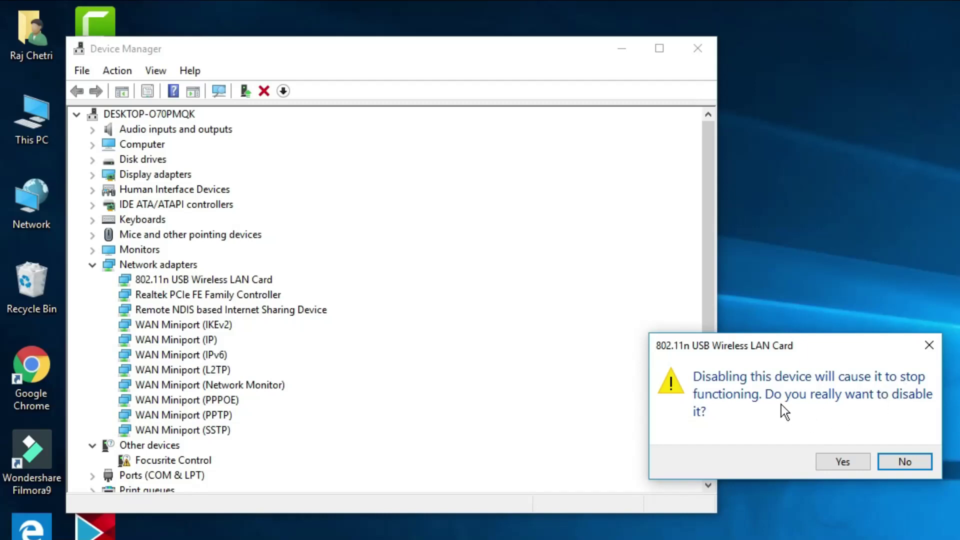
pyautogui.click(854, 467)
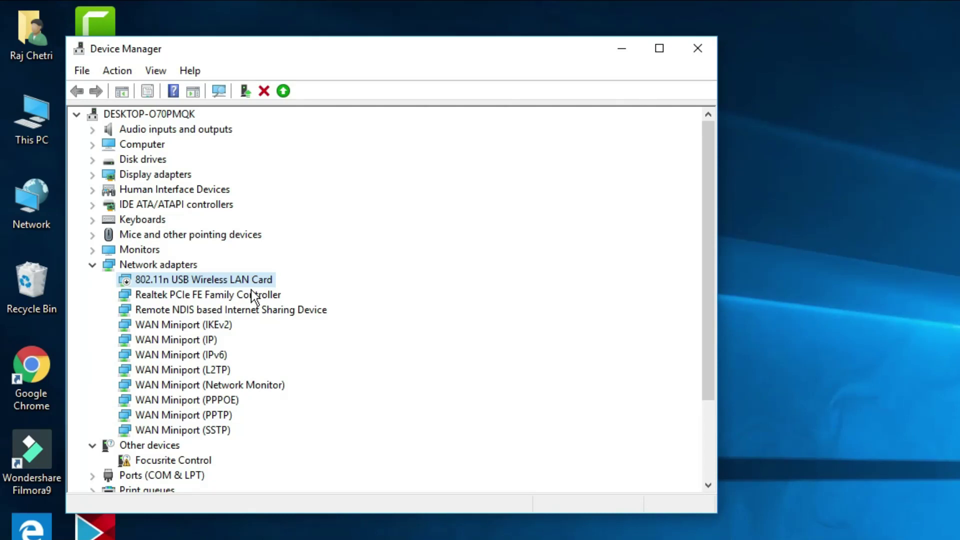
# - Enable the disabled 802.11n USB Wireless LAN Card again
pyautogui.rightClick(214, 282)
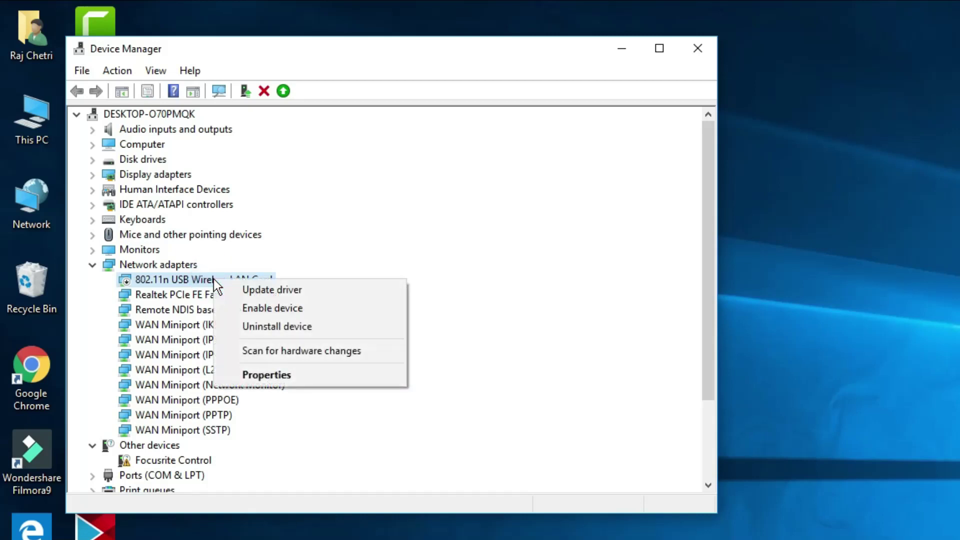
pyautogui.click(273, 310)
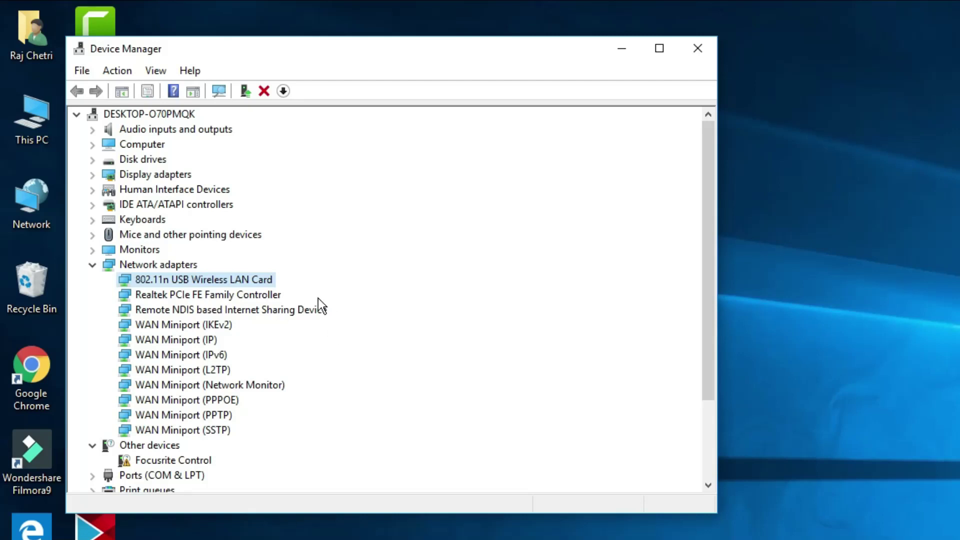
# - Show the 802.11n USB Wireless LAN Card's context menu, dismiss it, then reopen it
pyautogui.rightClick(221, 279)
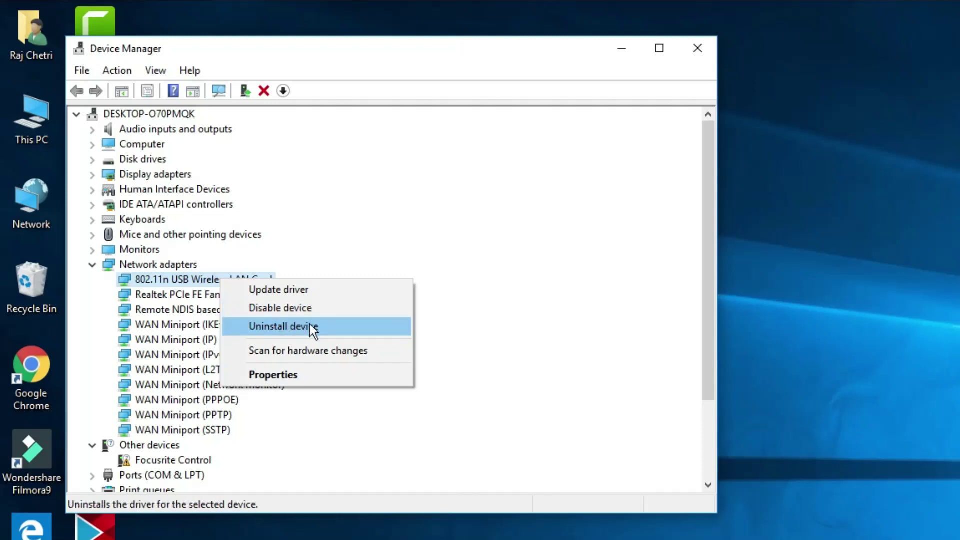
pyautogui.click(492, 425)
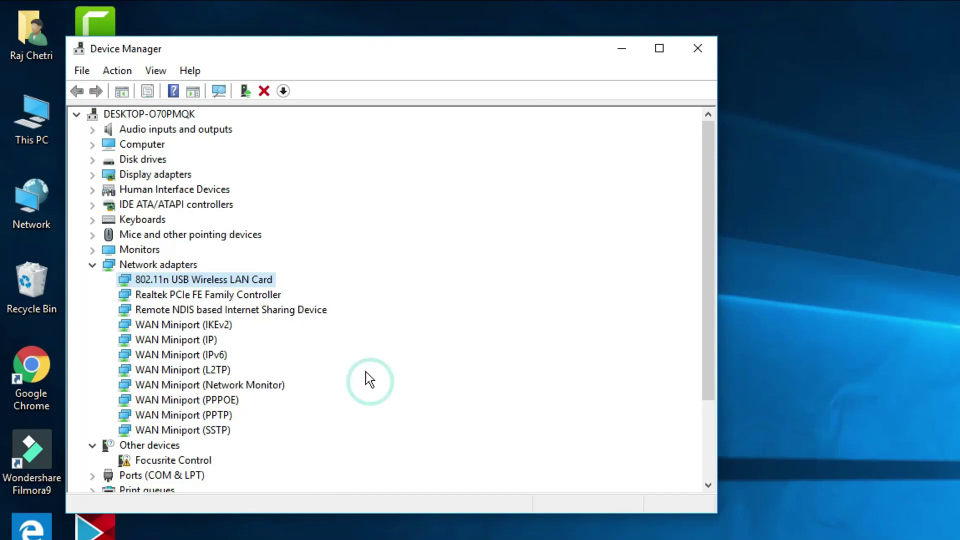
pyautogui.rightClick(230, 279)
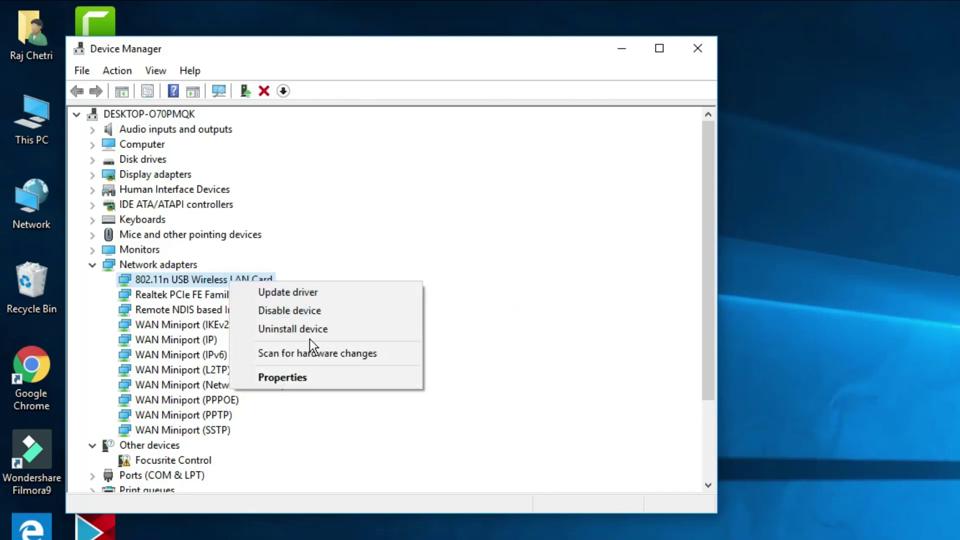
# - In the card's Properties, view the Advanced and Driver tabs, then start Update Driver
pyautogui.click(314, 379)
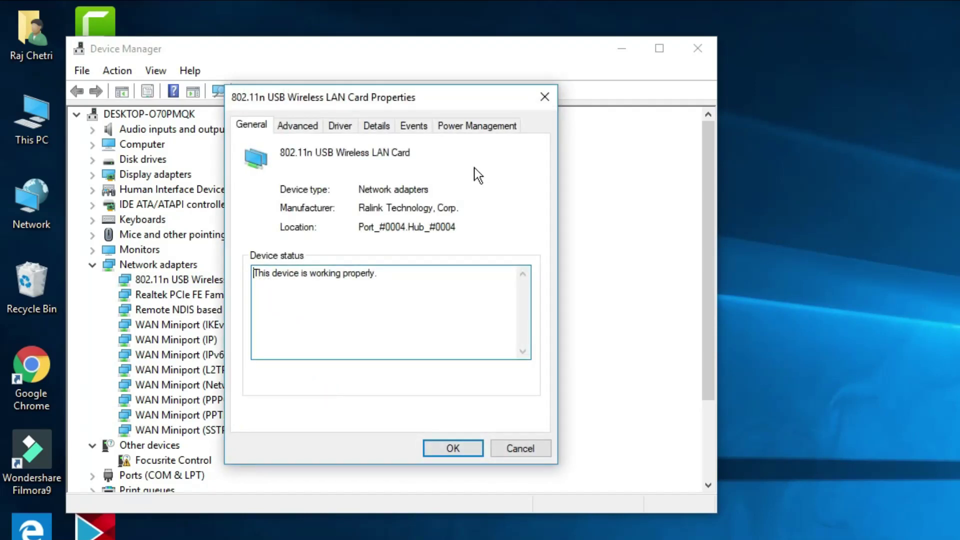
pyautogui.click(300, 126)
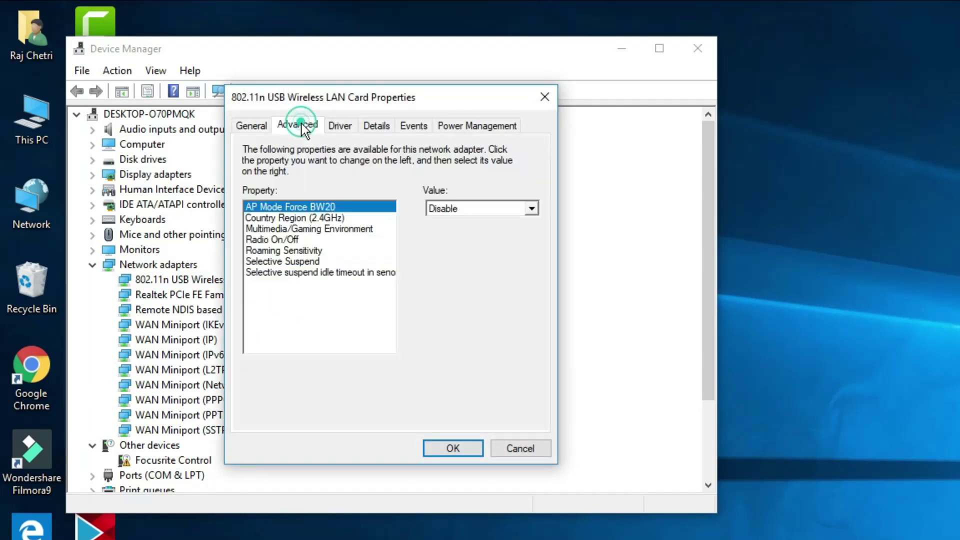
pyautogui.click(339, 125)
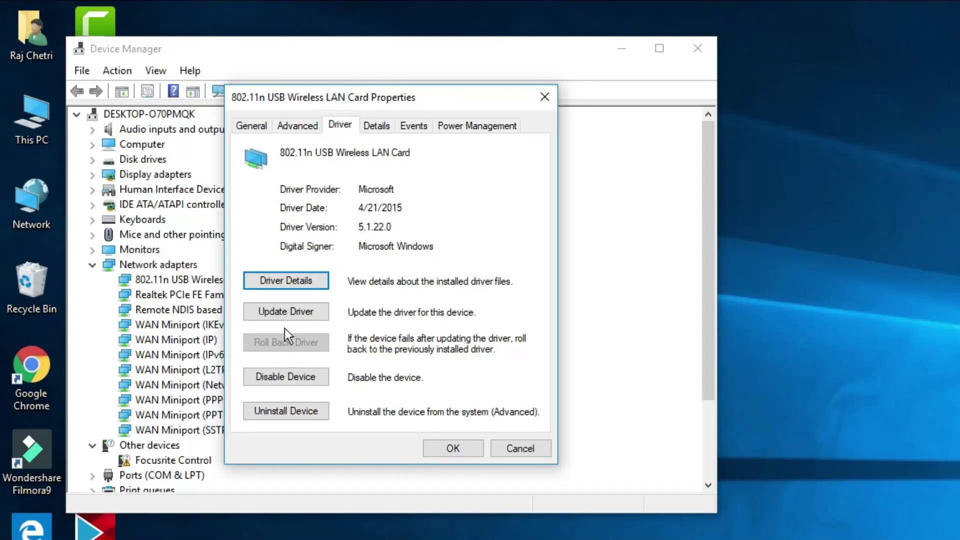
pyautogui.click(291, 313)
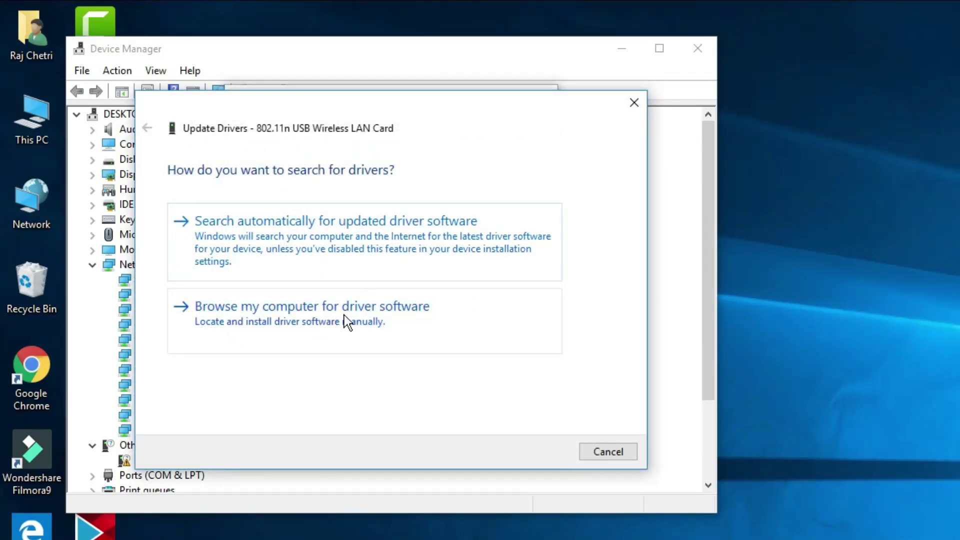
# - Browse this computer and list the compatible drivers already installed
pyautogui.click(269, 326)
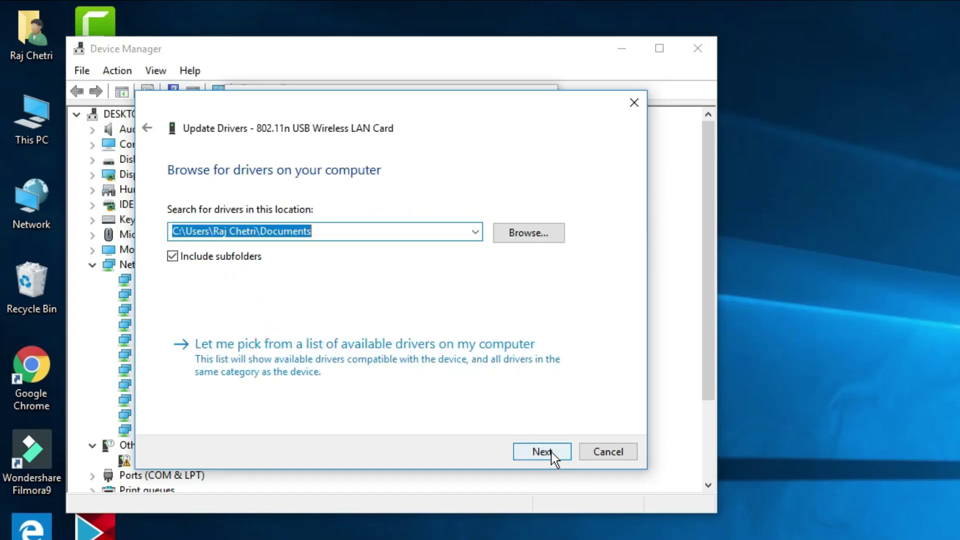
pyautogui.click(265, 351)
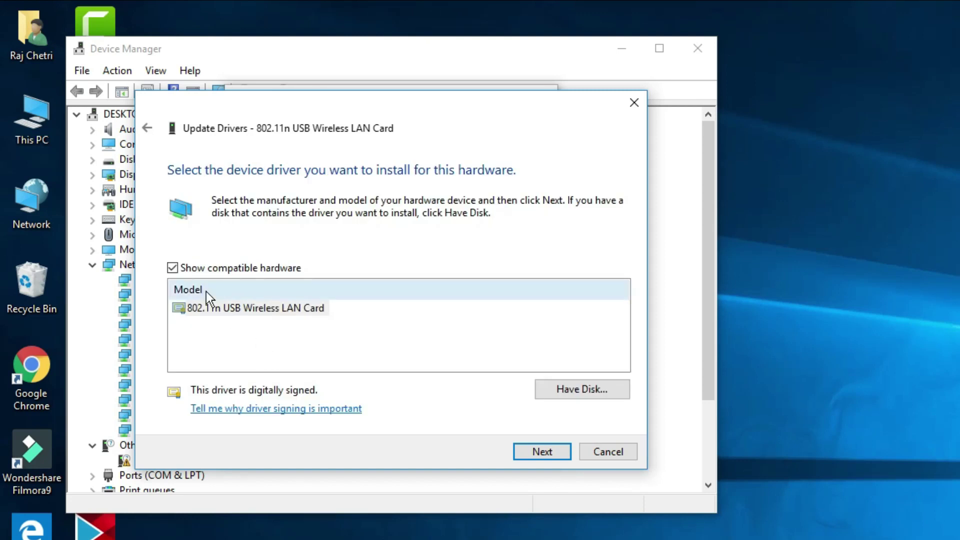
pyautogui.click(172, 269)
pyautogui.click(172, 269)
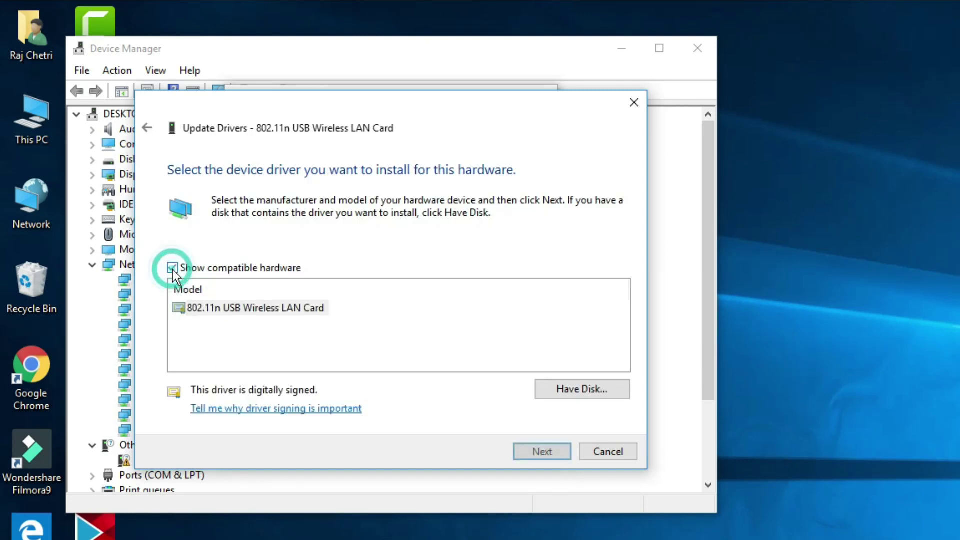
# - Install the 802.11n USB Wireless LAN Card driver from the list and close the finished wizard
pyautogui.click(229, 309)
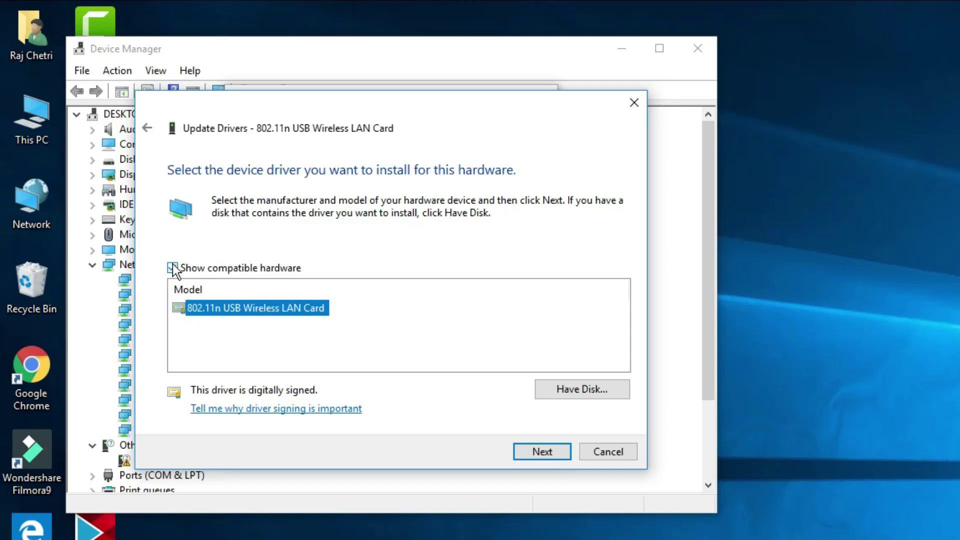
pyautogui.click(239, 339)
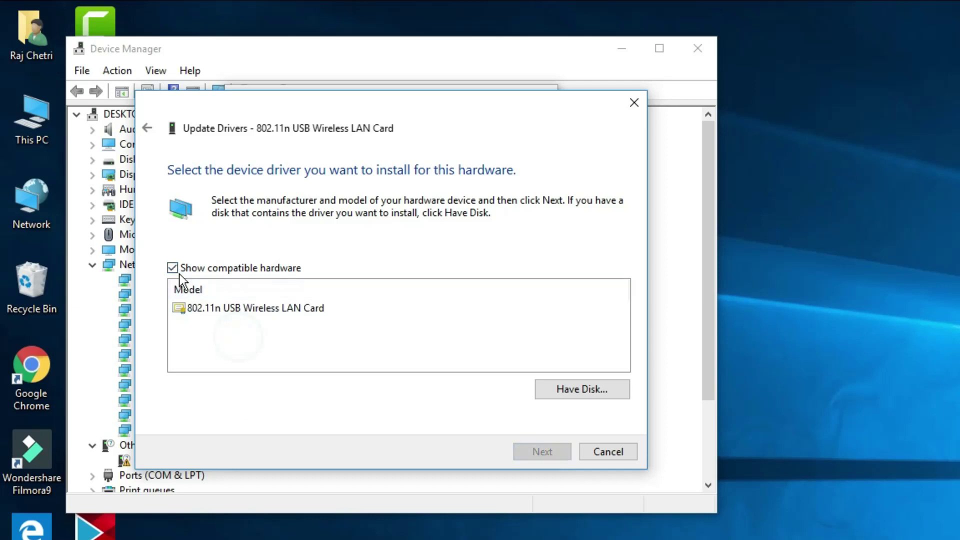
pyautogui.click(230, 308)
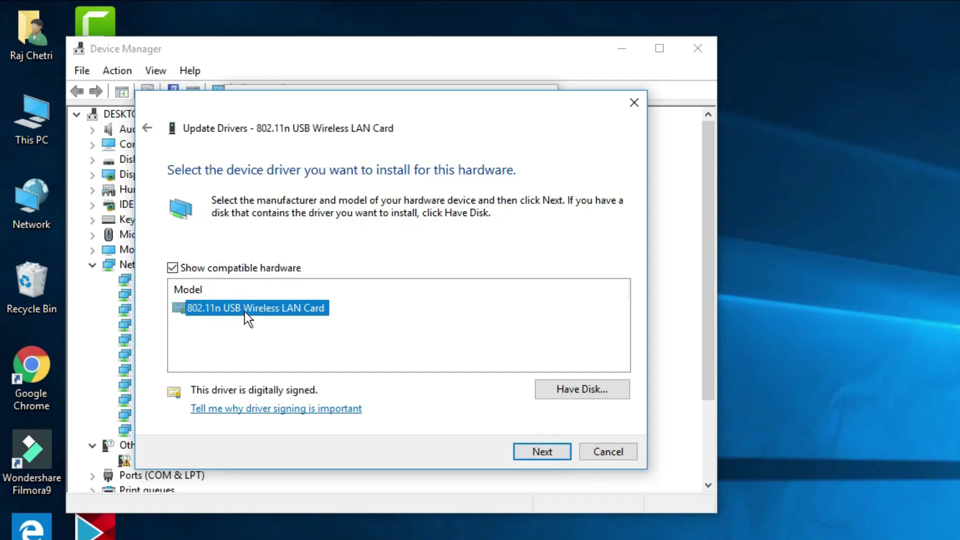
pyautogui.click(243, 326)
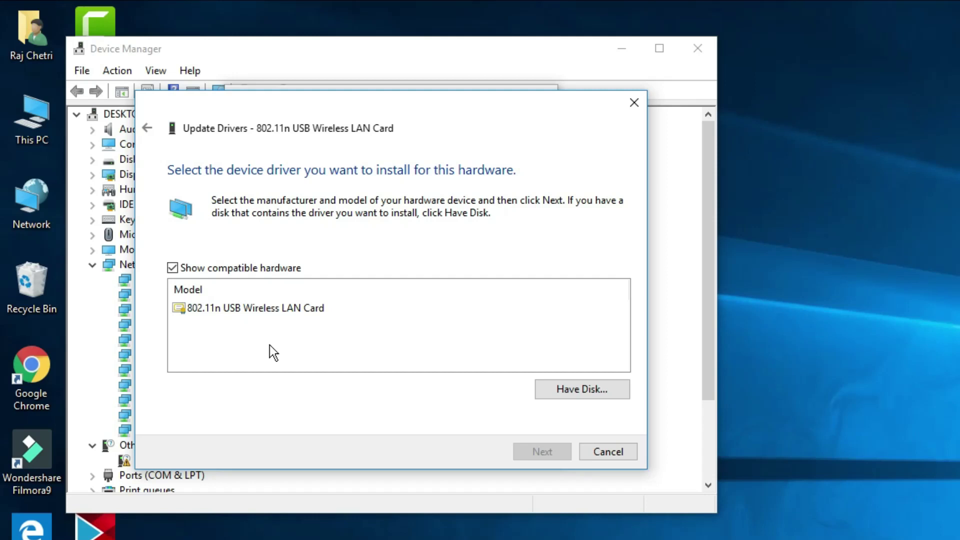
pyautogui.click(273, 311)
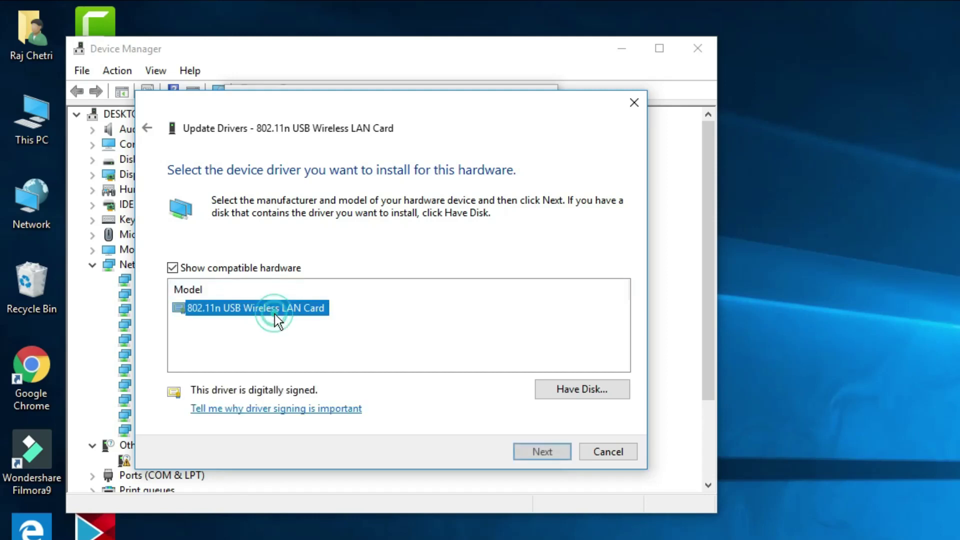
pyautogui.click(271, 335)
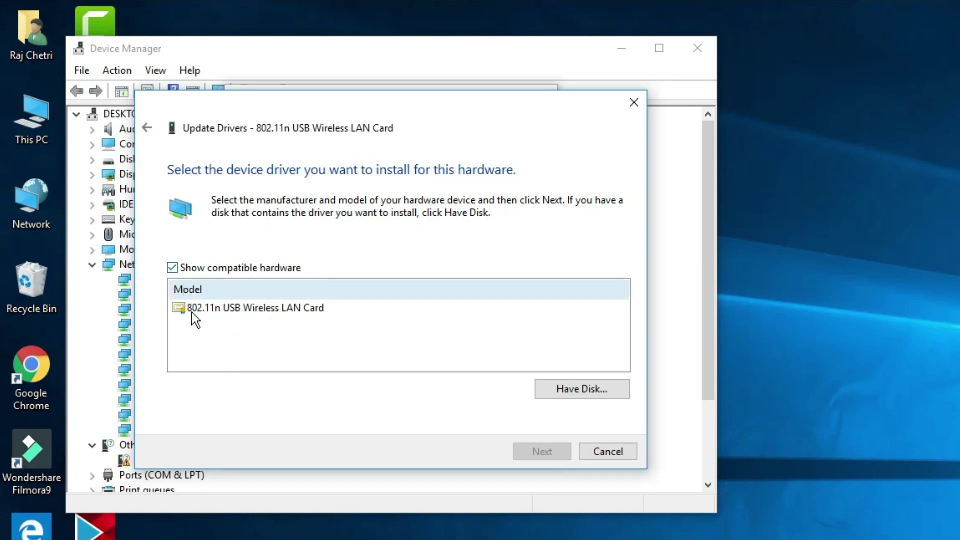
pyautogui.click(235, 331)
pyautogui.click(313, 306)
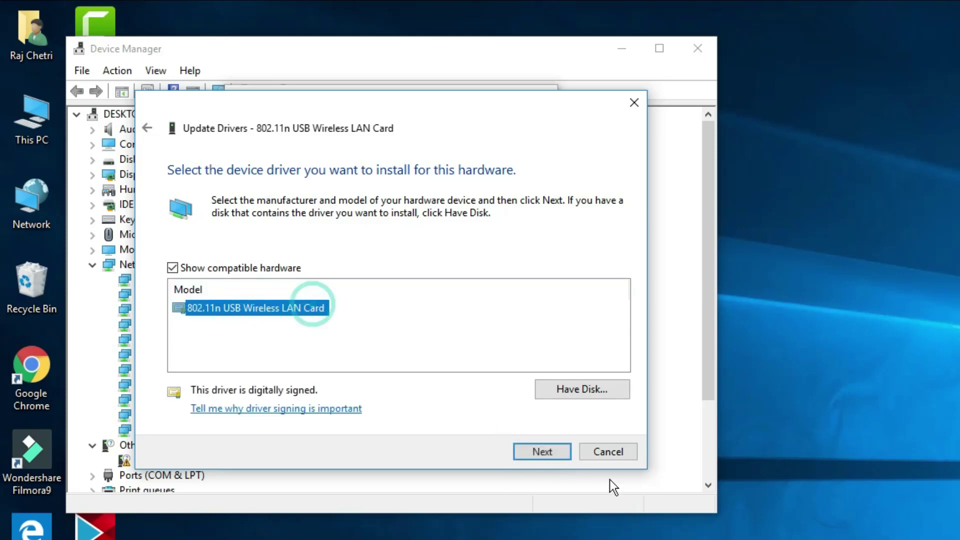
pyautogui.click(554, 453)
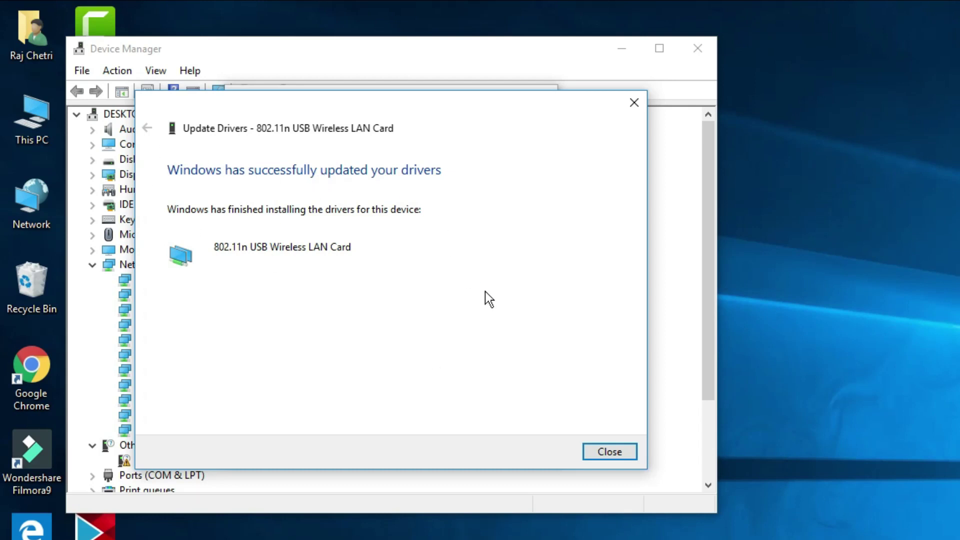
pyautogui.click(603, 455)
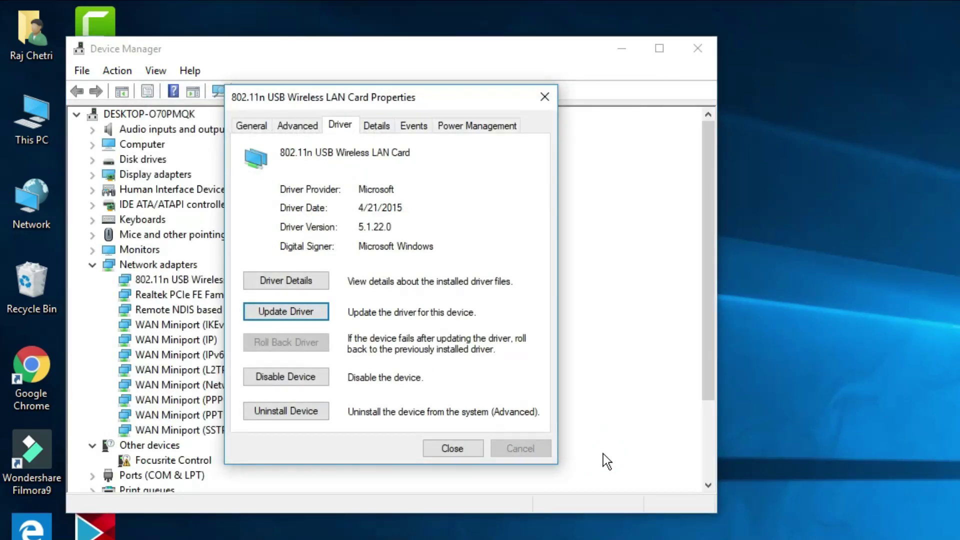
# - Close Properties and run an automatic driver search for the 802.11n USB Wireless LAN Card
pyautogui.click(544, 97)
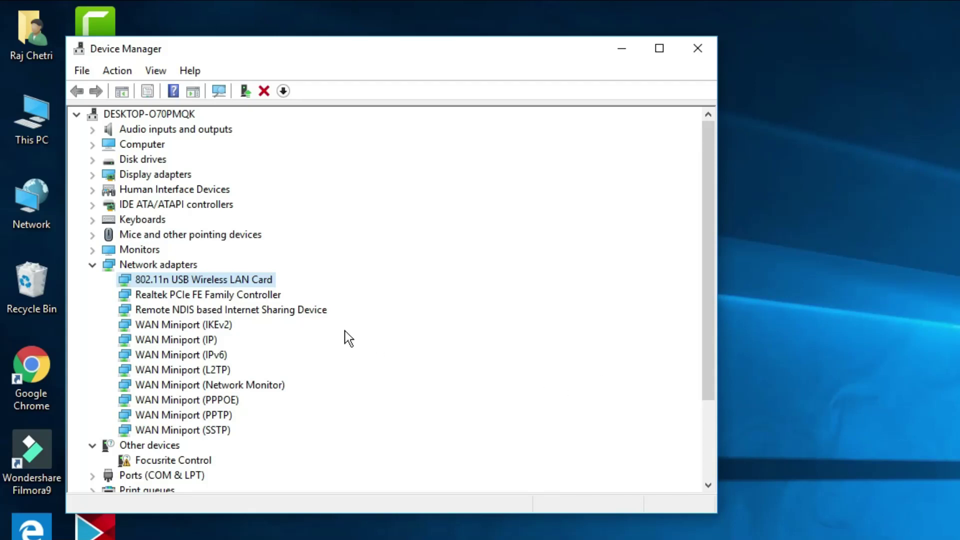
pyautogui.rightClick(229, 277)
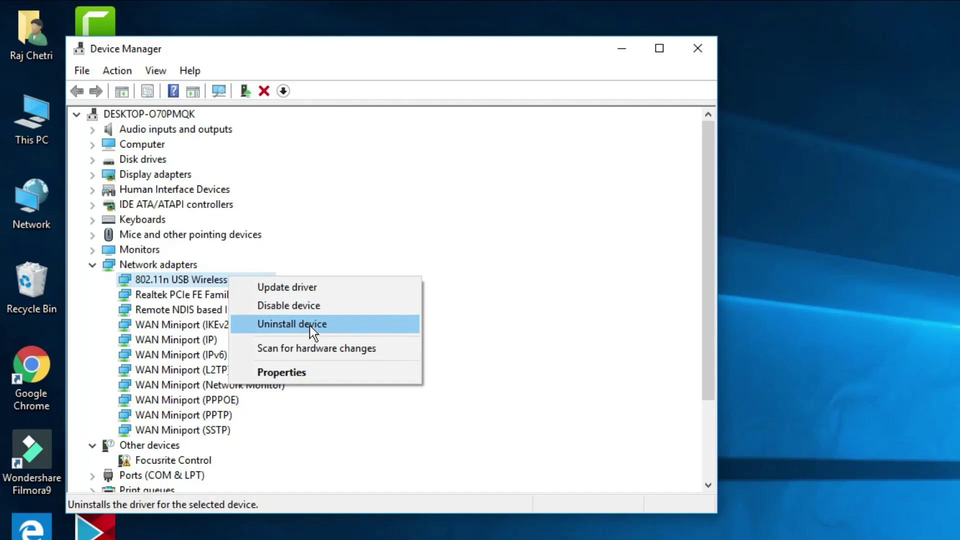
pyautogui.click(311, 291)
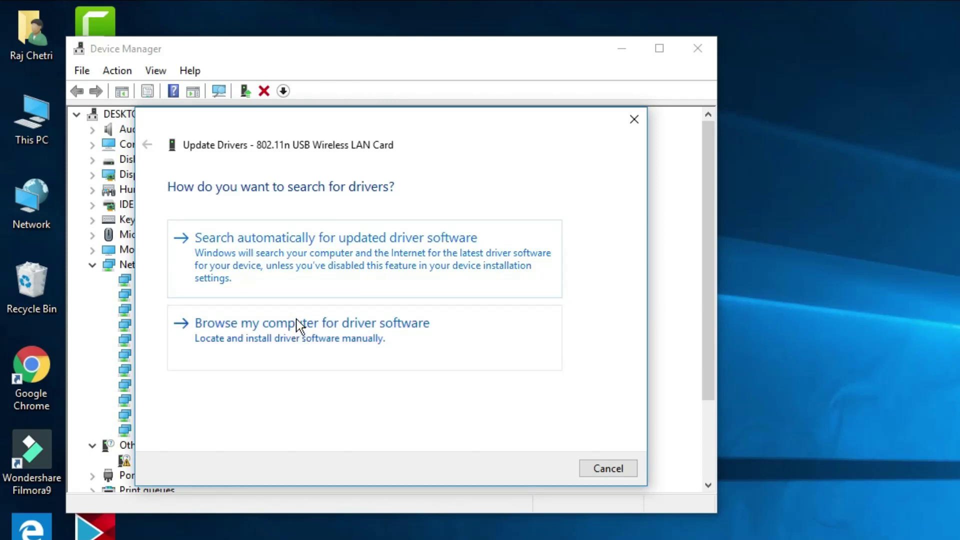
pyautogui.click(288, 247)
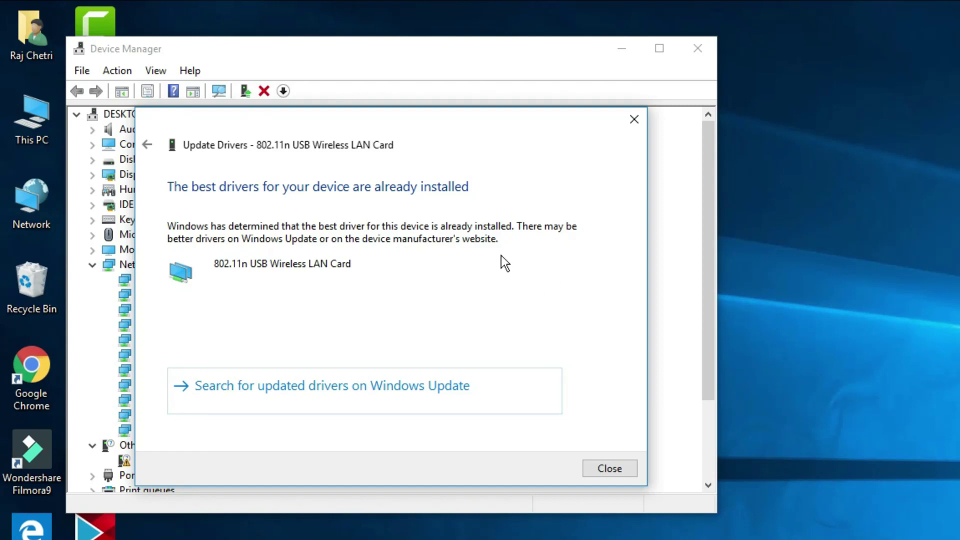
pyautogui.click(227, 265)
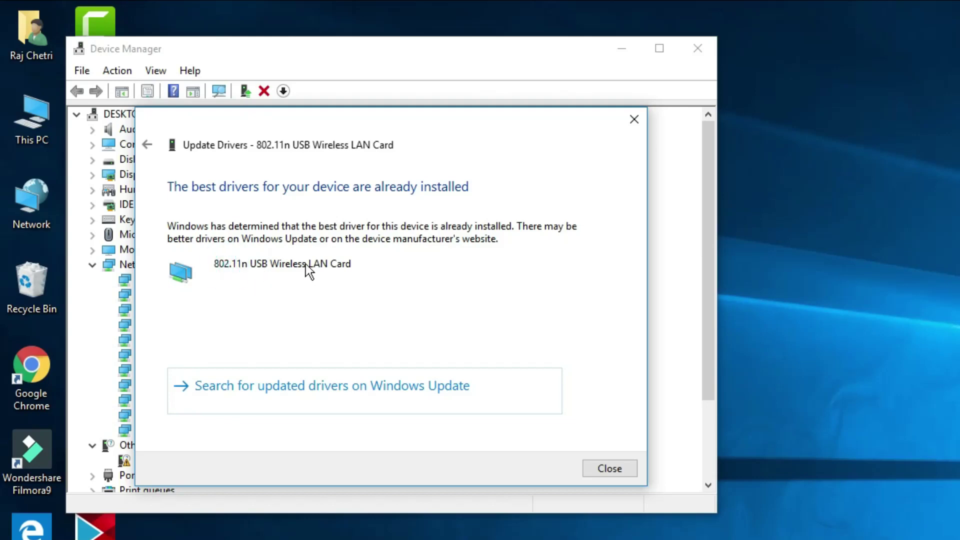